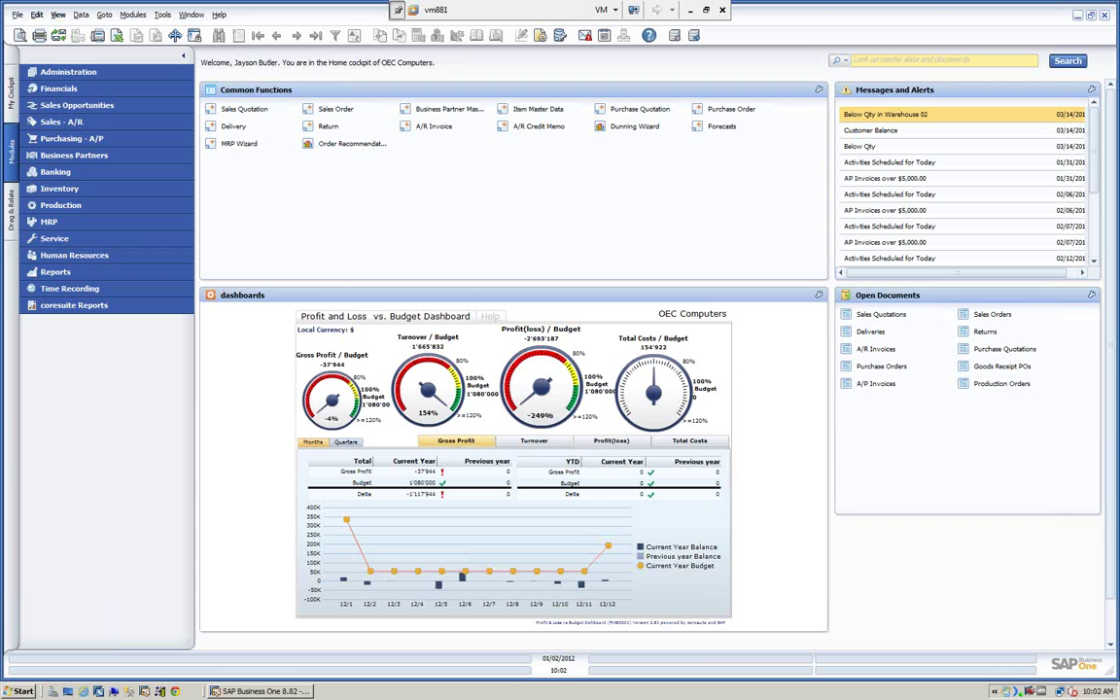
Open License Administration from the Administration module's License section and reposition its window over the cockpit.
click(80, 72)
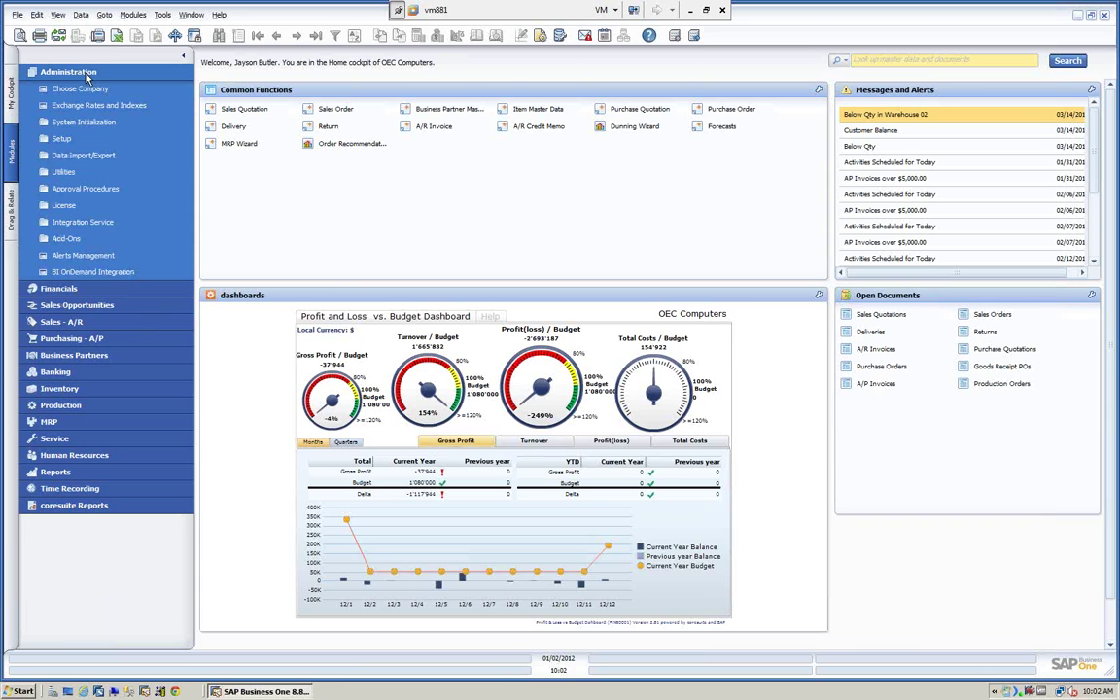
click(61, 208)
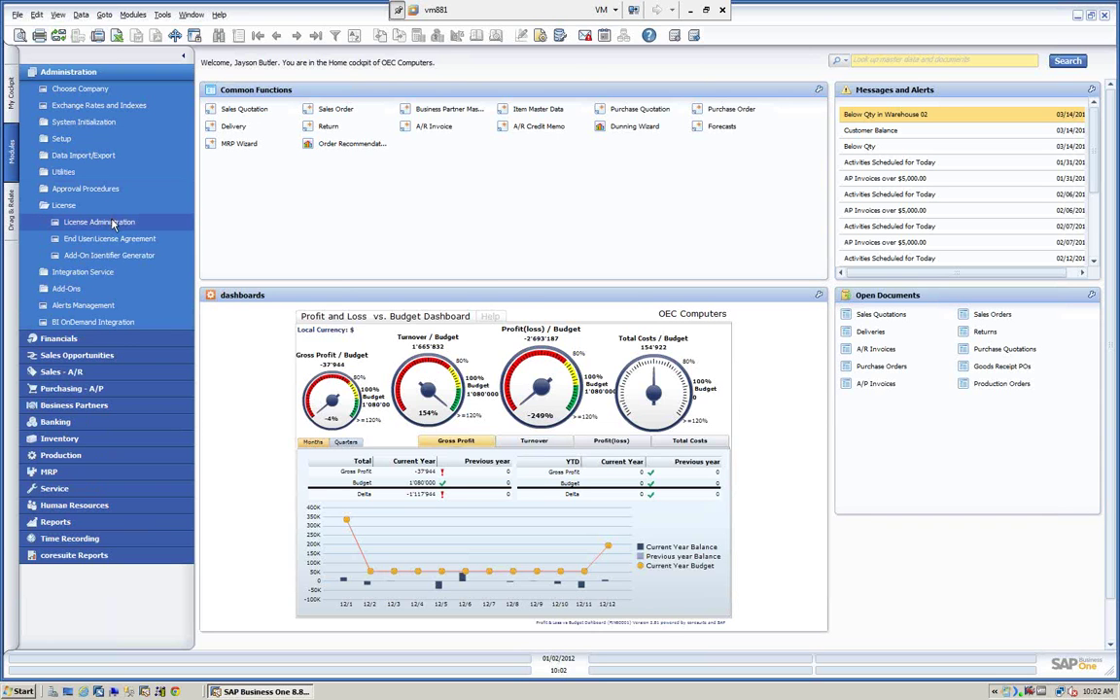
click(112, 222)
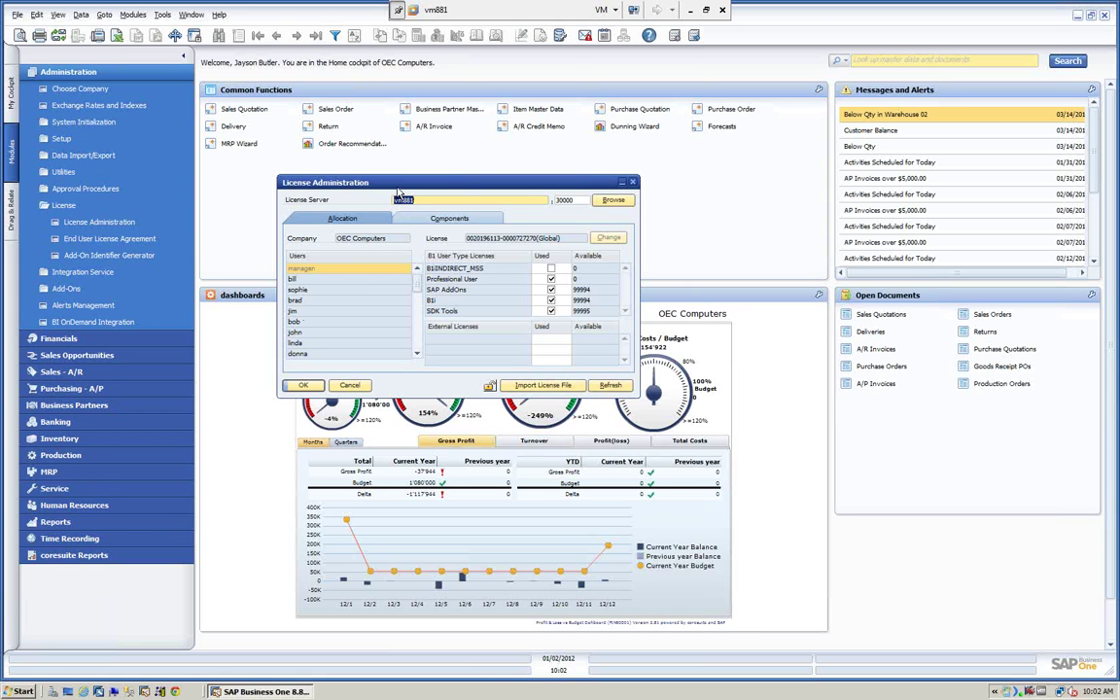
drag(397, 186, 358, 173)
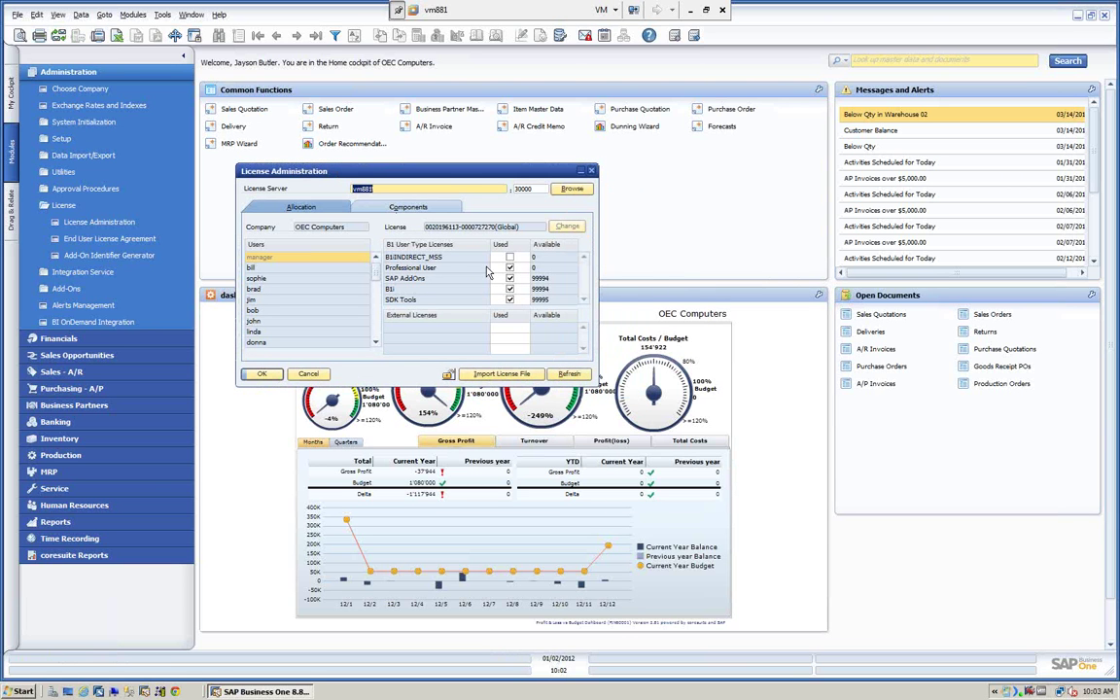
drag(457, 175, 464, 177)
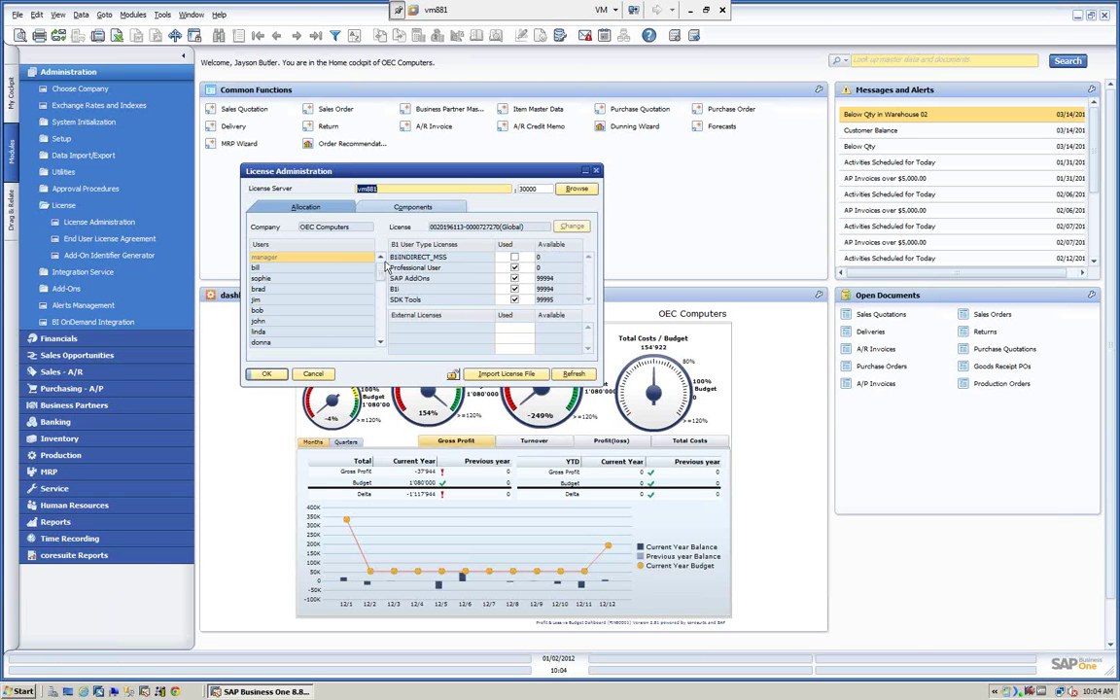
Try toggling the manager account's Professional User license, and open the license file import dialog and cancel it without choosing a file.
mouse_move(381, 263)
mouse_down()
mouse_move(380, 332)
mouse_move(380, 276)
mouse_up()
click(514, 269)
click(515, 269)
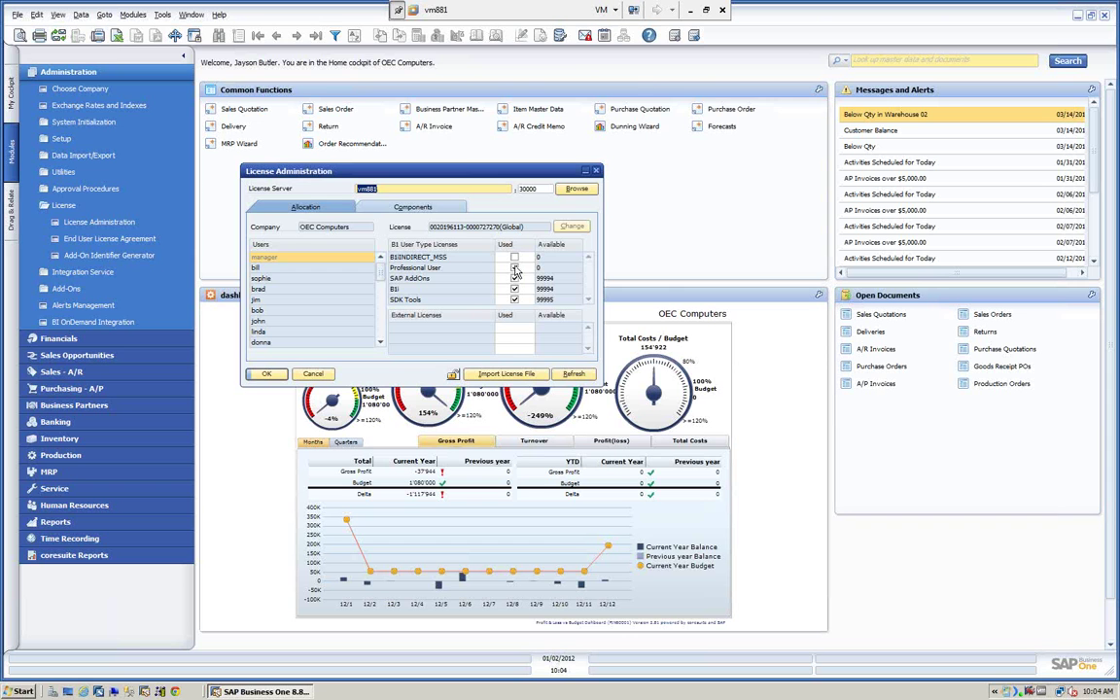
click(506, 375)
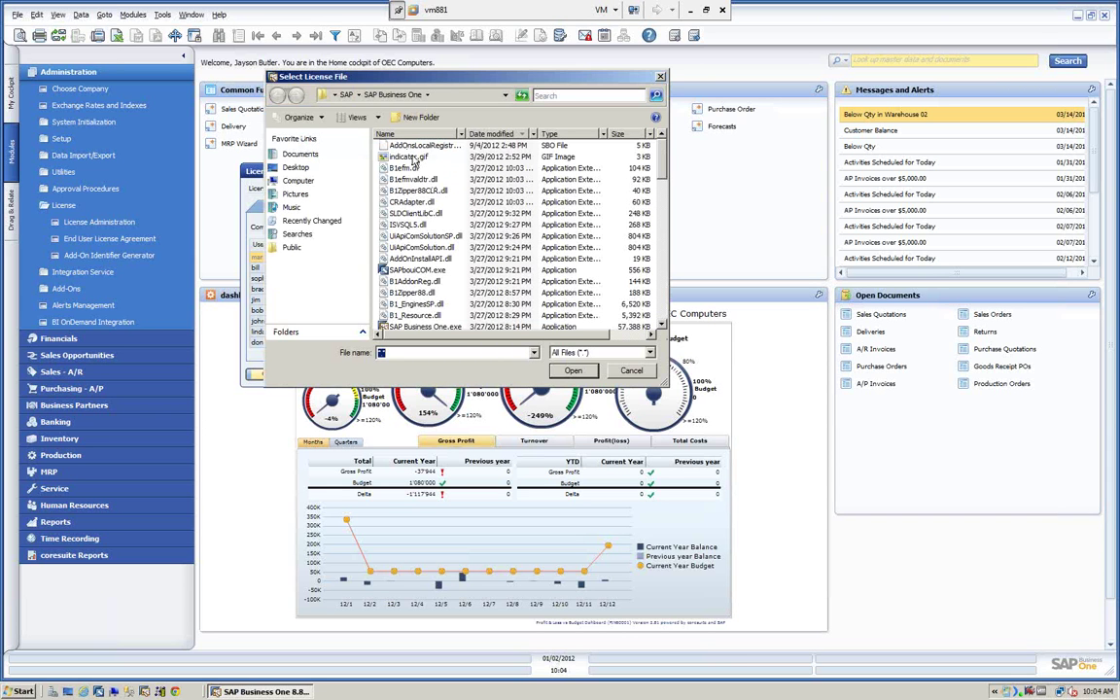
click(639, 375)
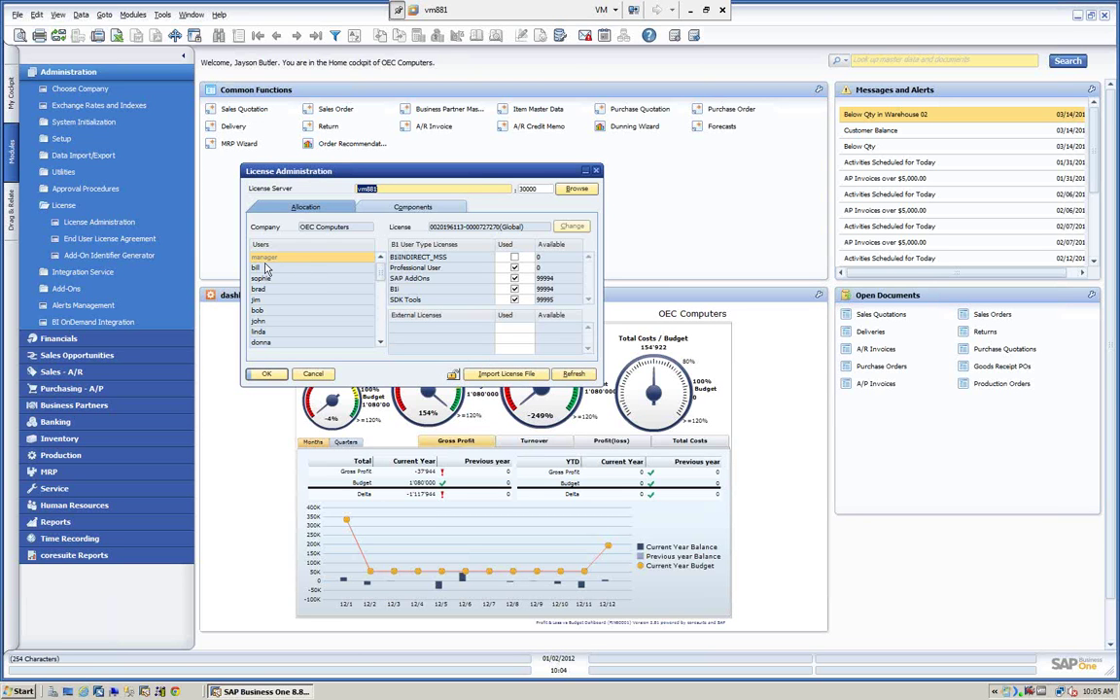
Try moving the Professional User license from the second listed user to the fifth, and give it back to the second.
click(301, 268)
click(275, 258)
click(259, 268)
click(514, 269)
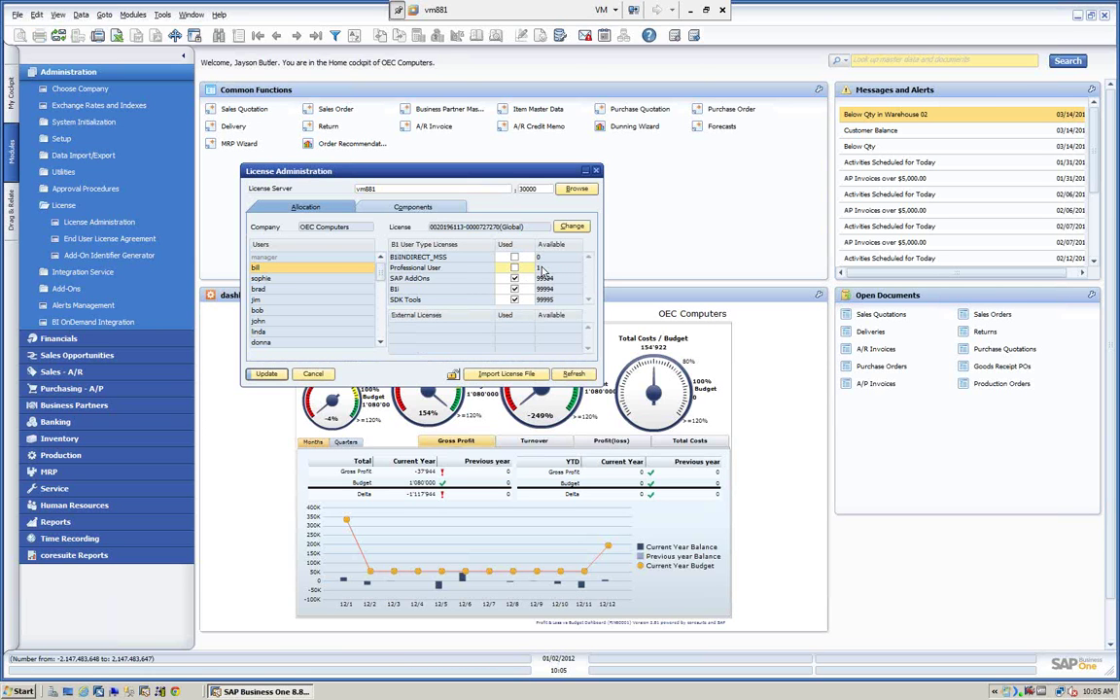
click(256, 302)
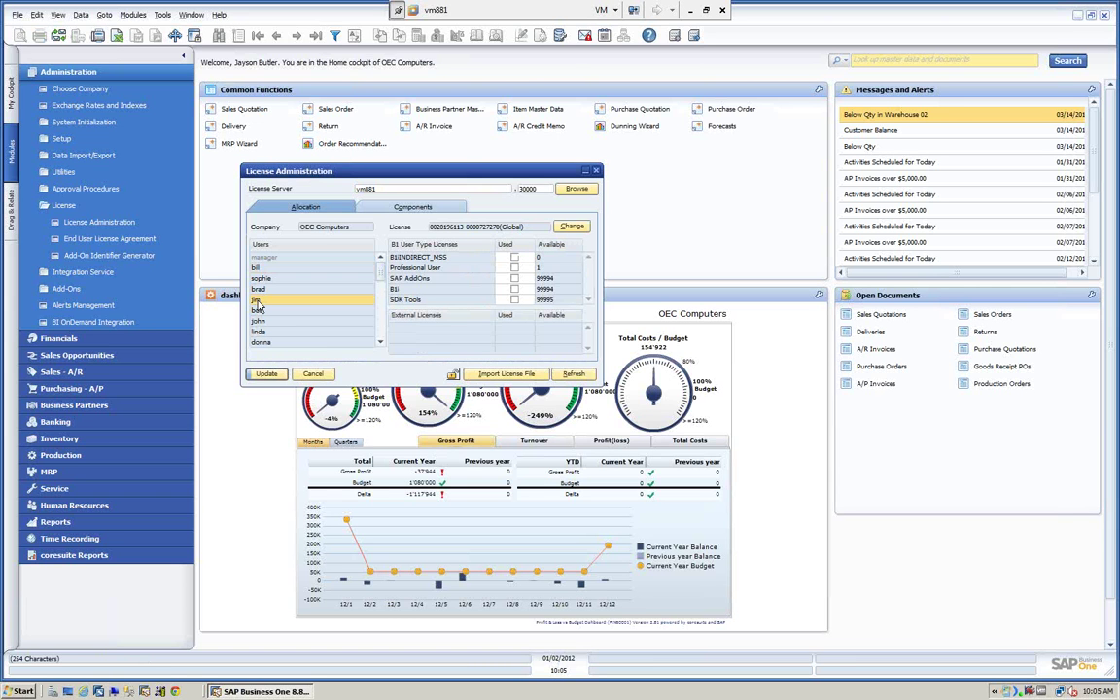
click(515, 267)
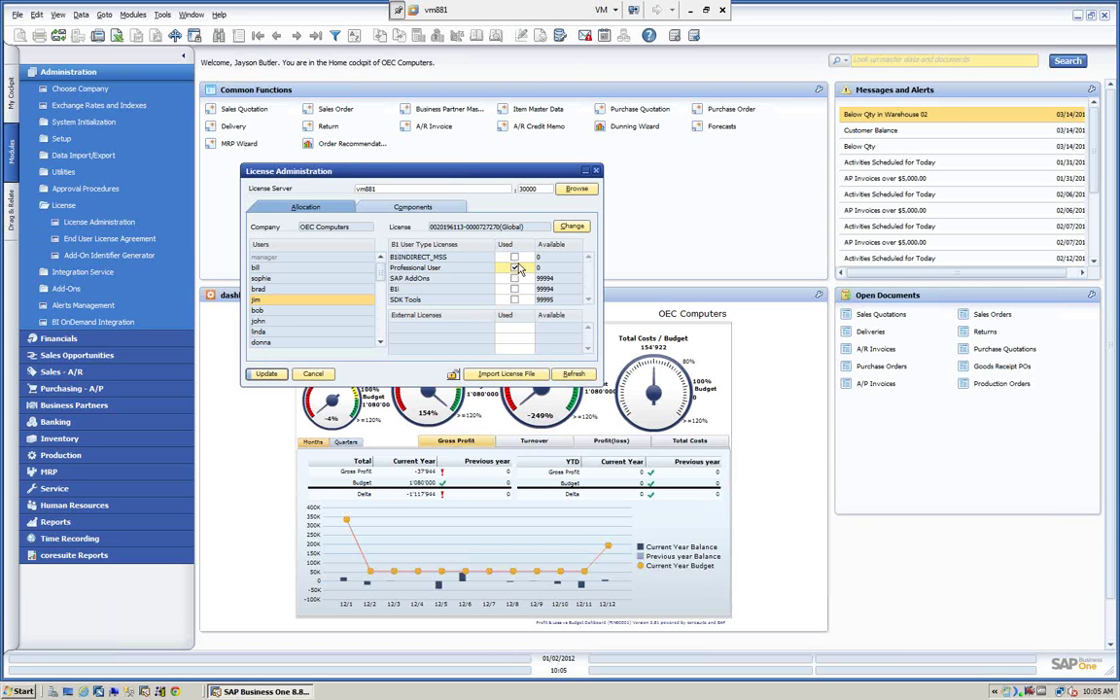
click(514, 268)
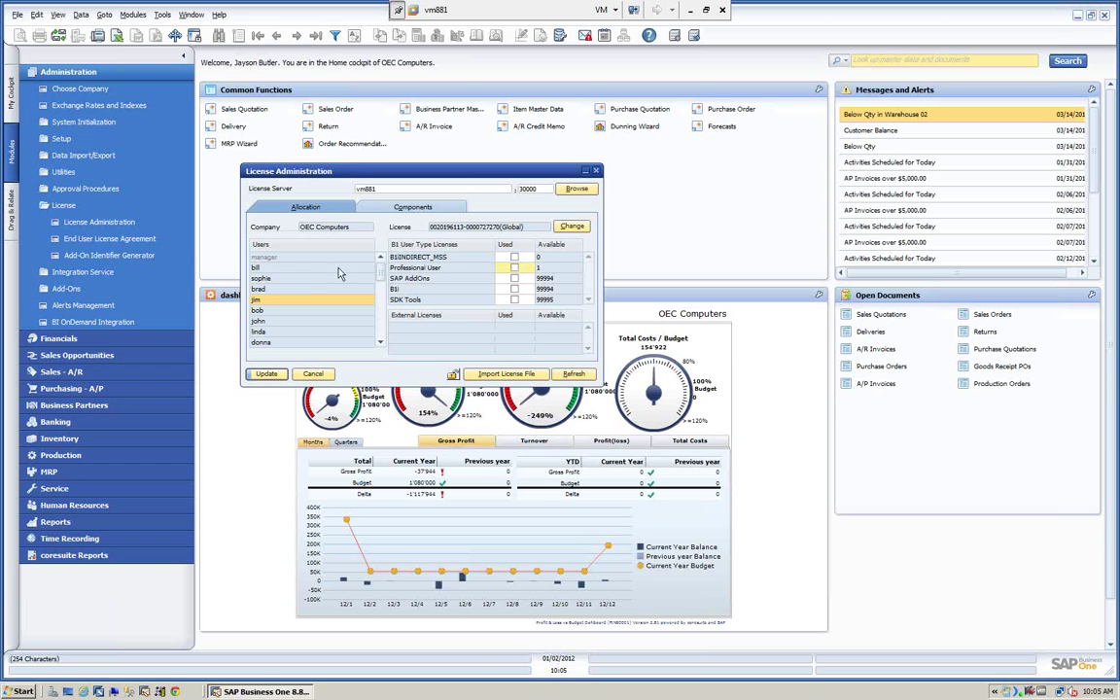
click(258, 268)
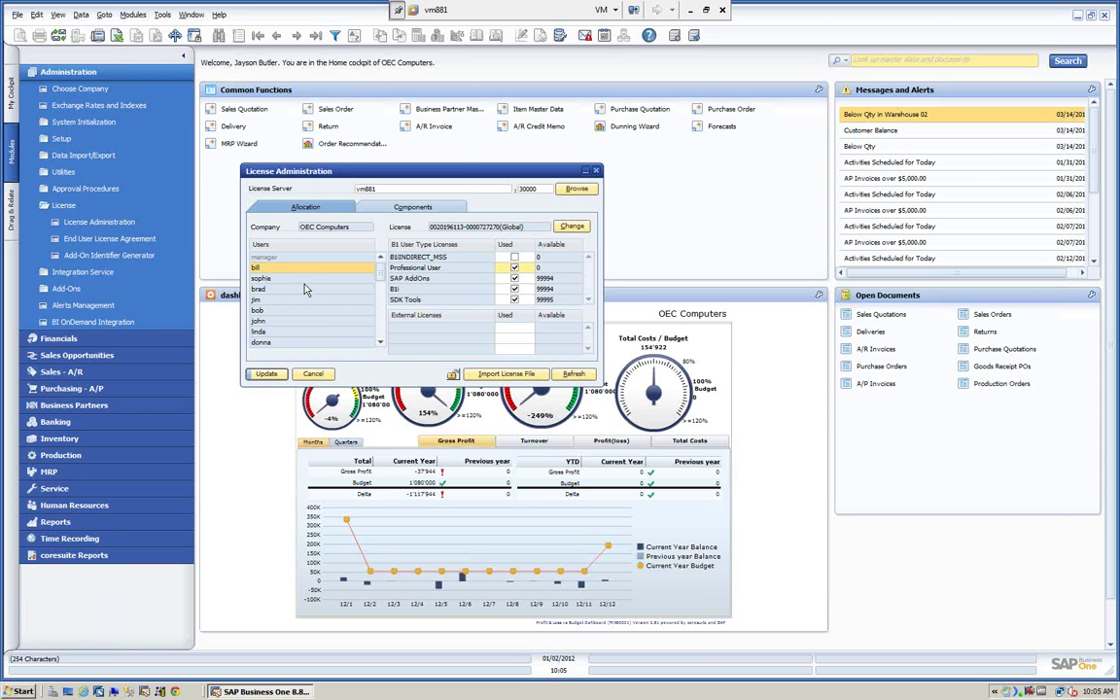
Review the details of the license components, including the AddOns, B1i, development kit and Professional User entries.
click(408, 209)
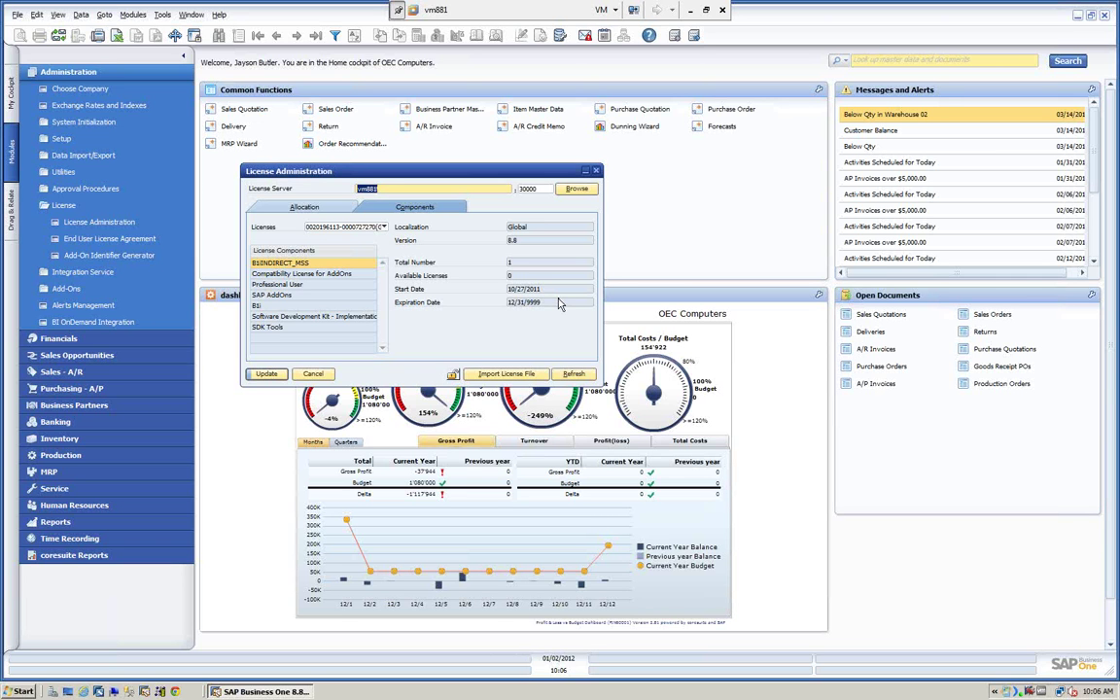
click(339, 277)
click(276, 283)
click(303, 296)
click(269, 307)
click(292, 317)
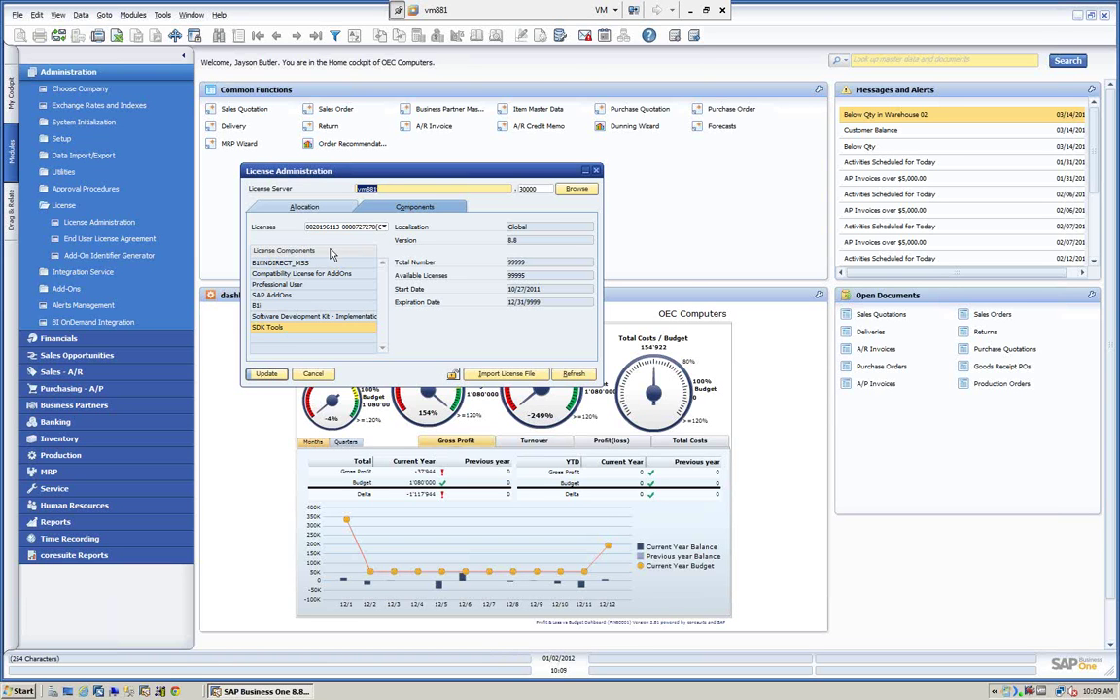
click(287, 288)
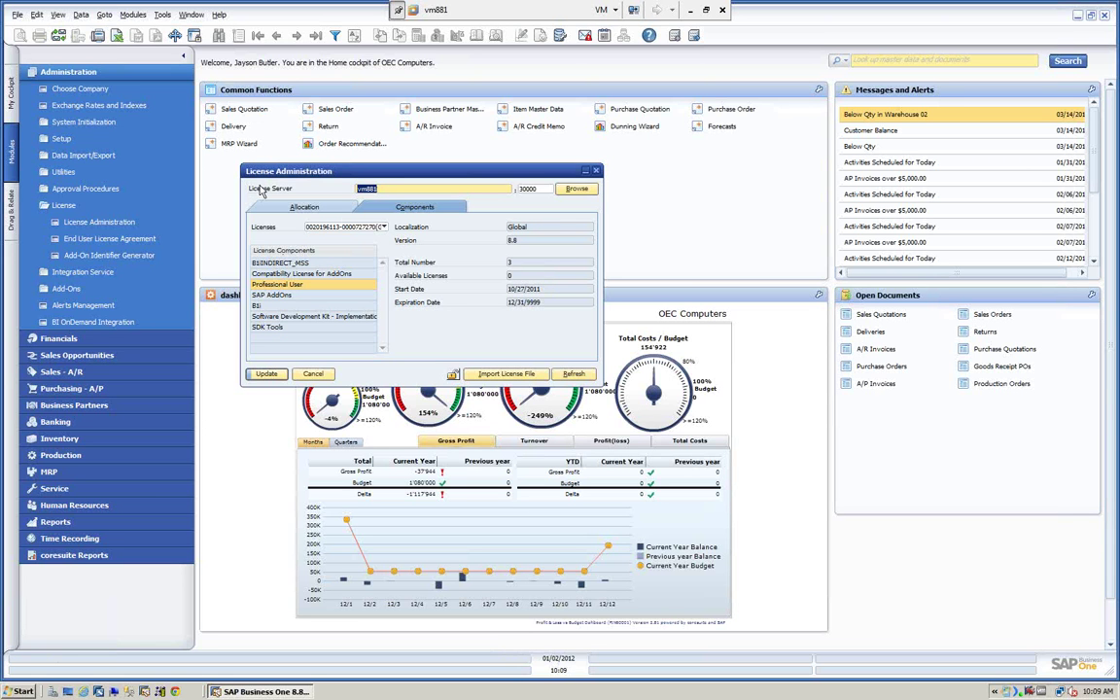
Return to the license allocation and remove the Professional User license from the second listed user.
click(303, 206)
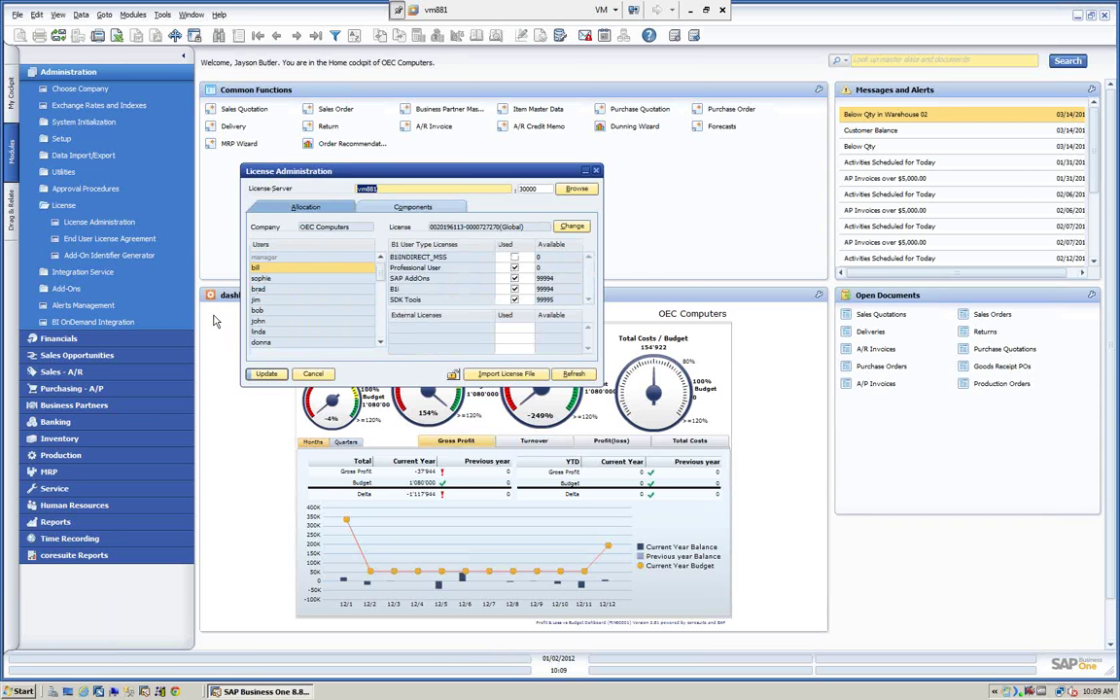
click(364, 256)
click(256, 269)
click(259, 279)
click(260, 267)
click(514, 268)
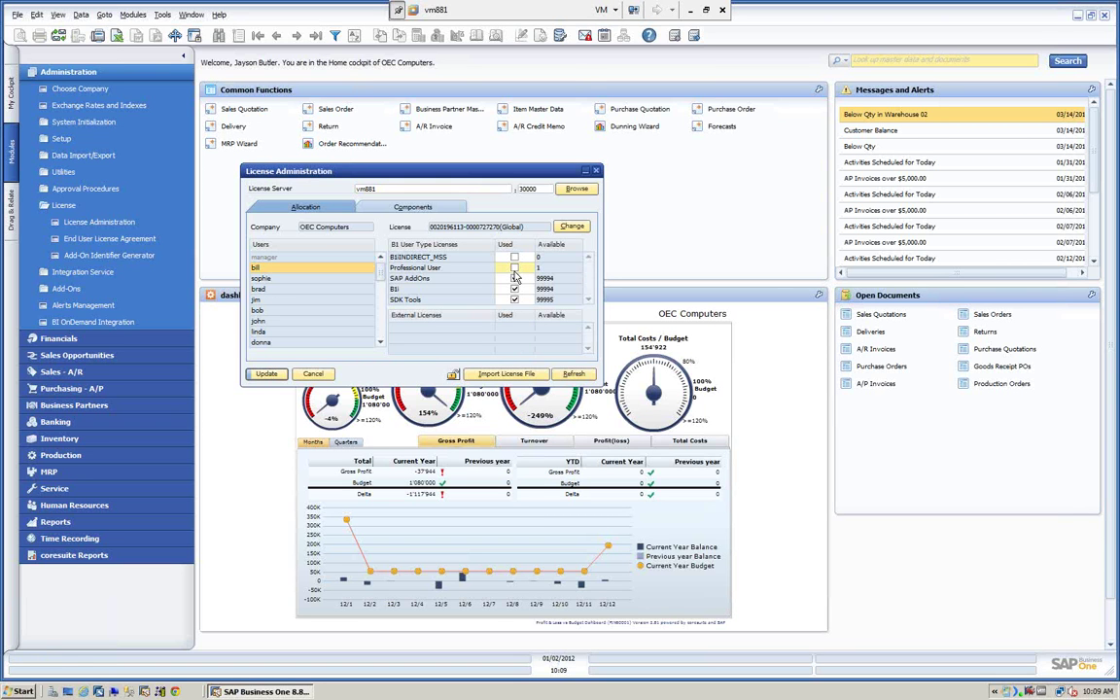
Assign the Professional User, SAP AddOns and B1i licenses to the fourth listed user and apply the update.
click(259, 289)
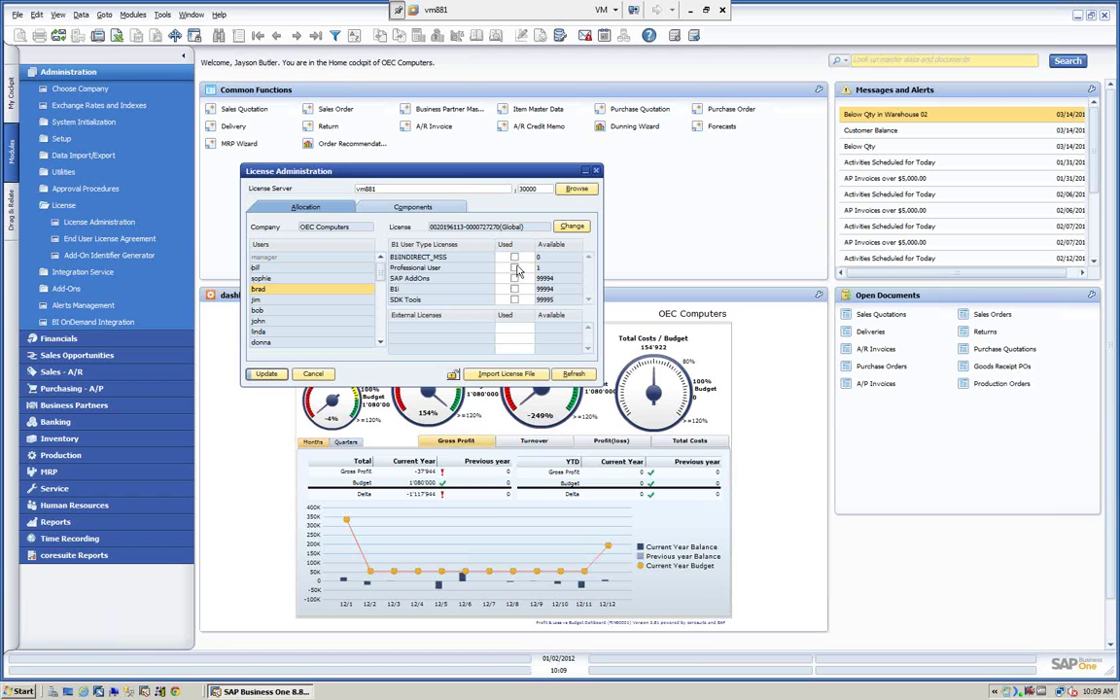
click(514, 268)
click(514, 278)
click(514, 289)
click(265, 375)
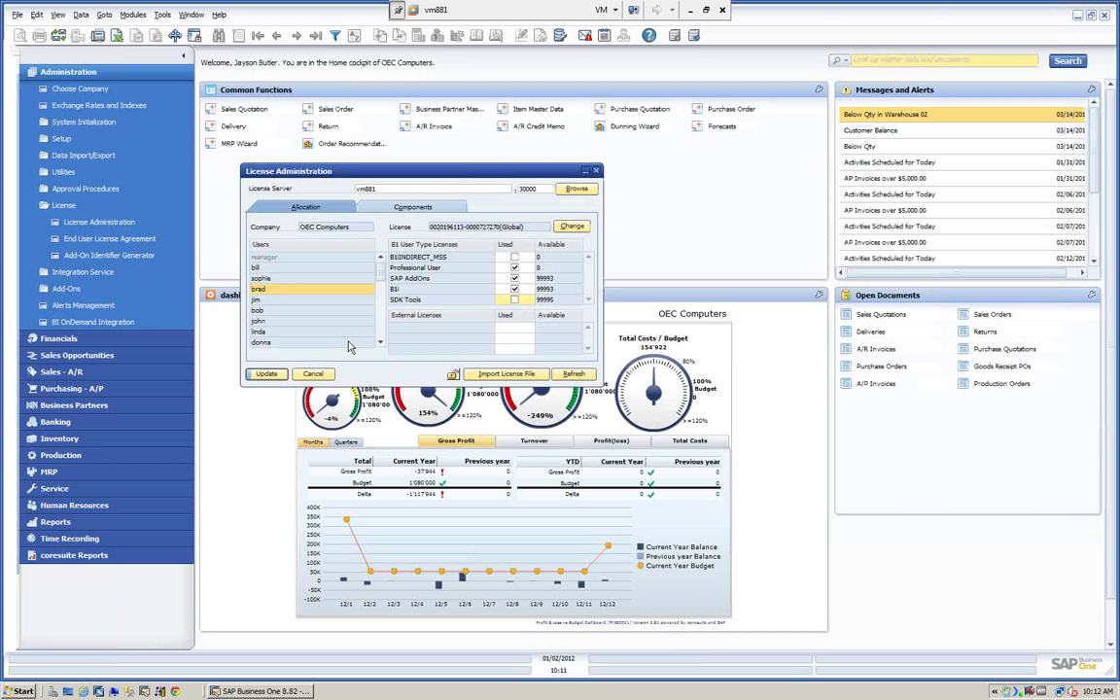
click(314, 375)
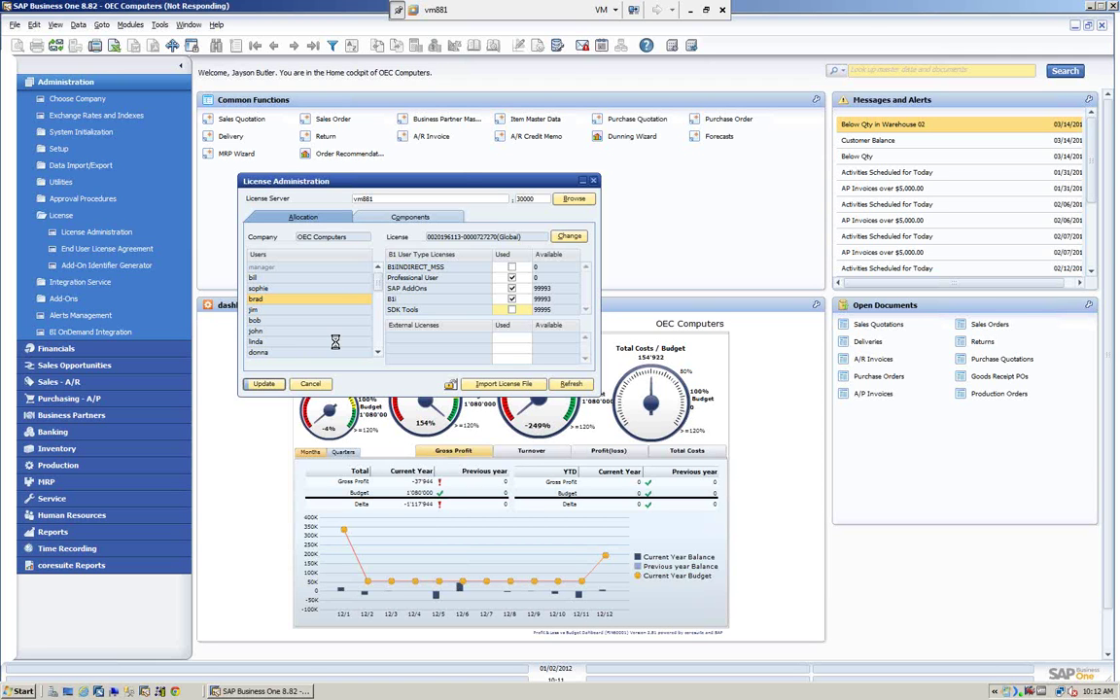
click(443, 180)
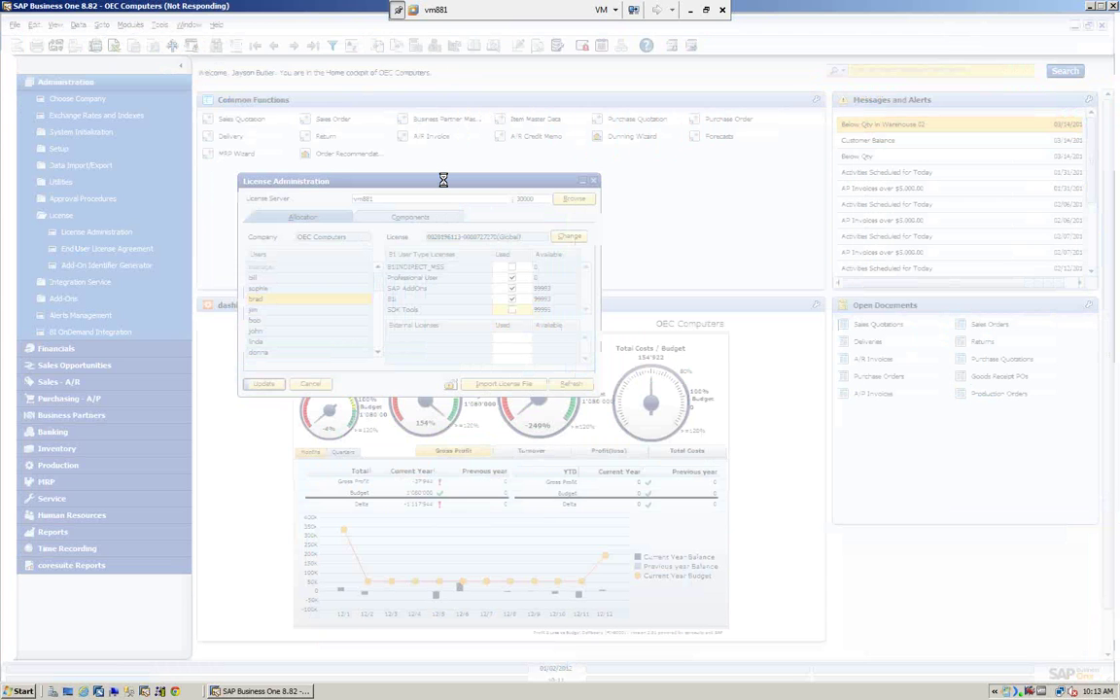